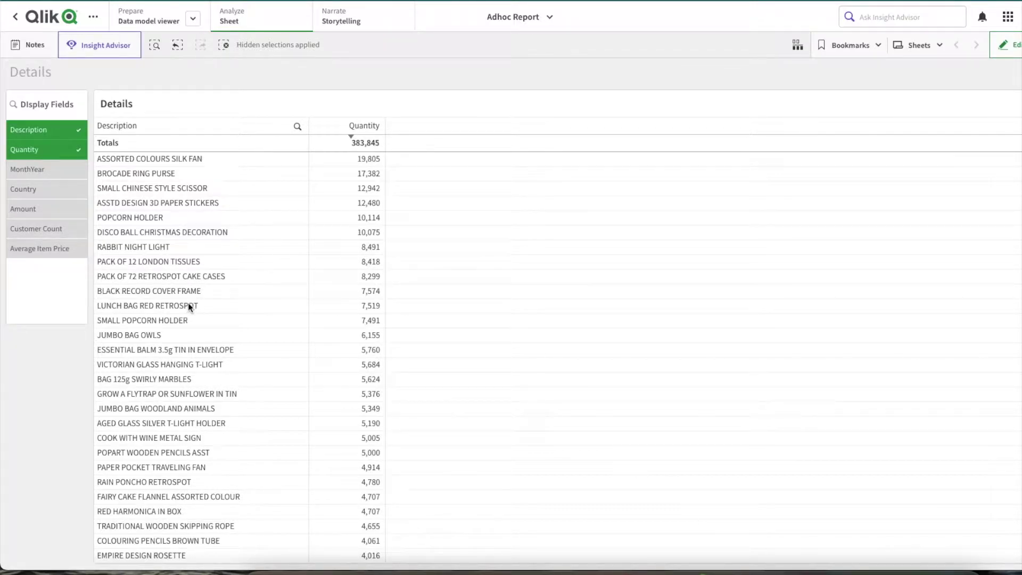
Add Country and Amount to Display Fields and confirm, so the Details table shows those columns
left_click(30, 193)
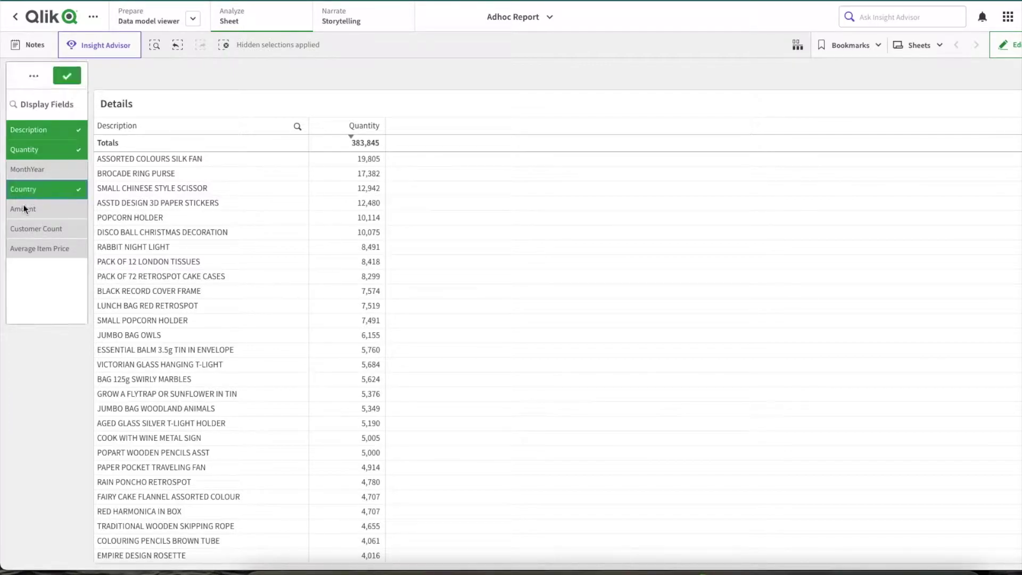
left_click(51, 207)
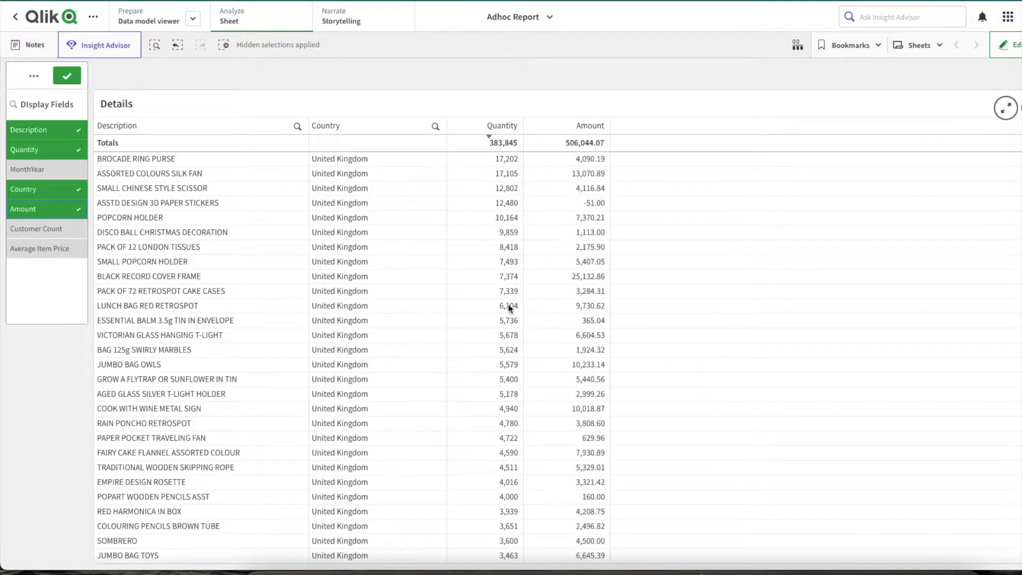
left_click(545, 75)
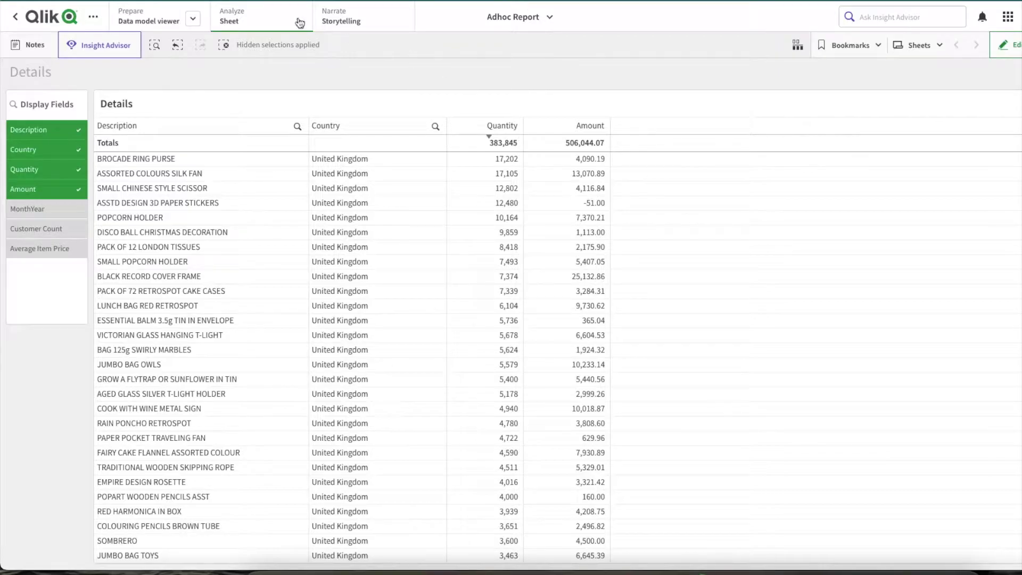
left_click(193, 19)
In the Data load editor, review the Data load statement (lines 1–13) and the CustomReportFields inline table
left_click(174, 72)
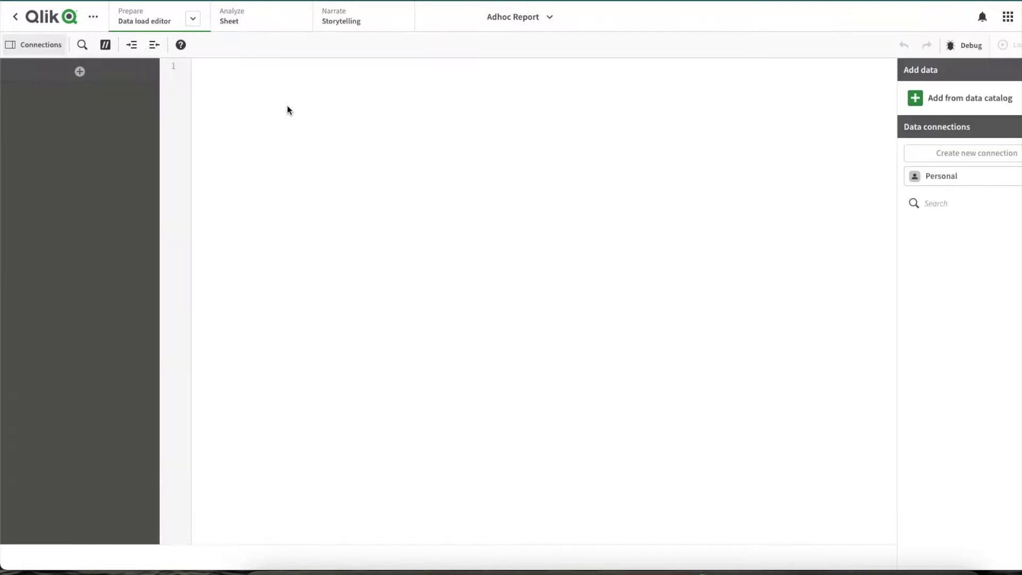
left_click(291, 121)
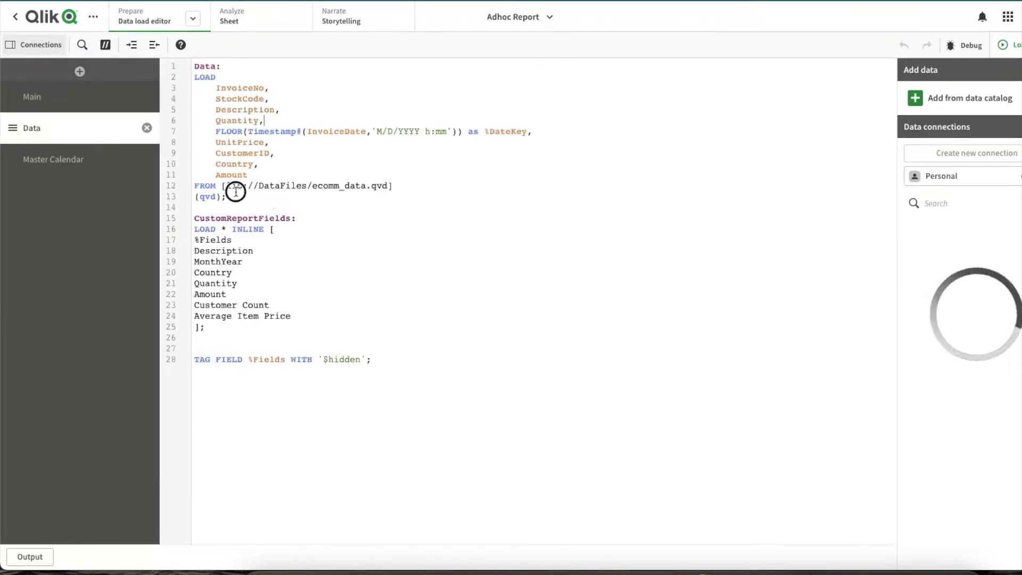
left_click_drag(227, 197, 192, 72)
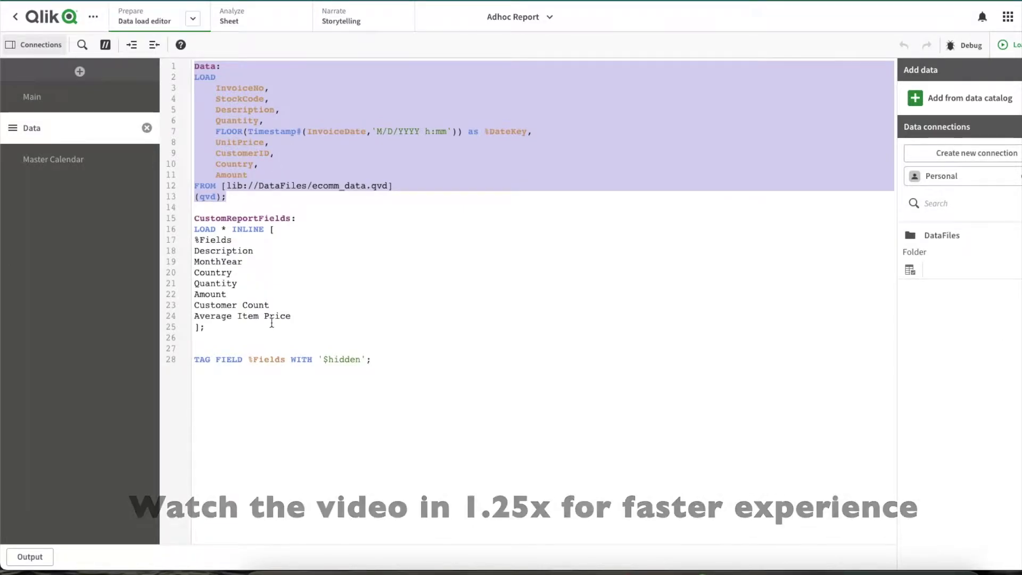
left_click_drag(237, 328, 180, 227)
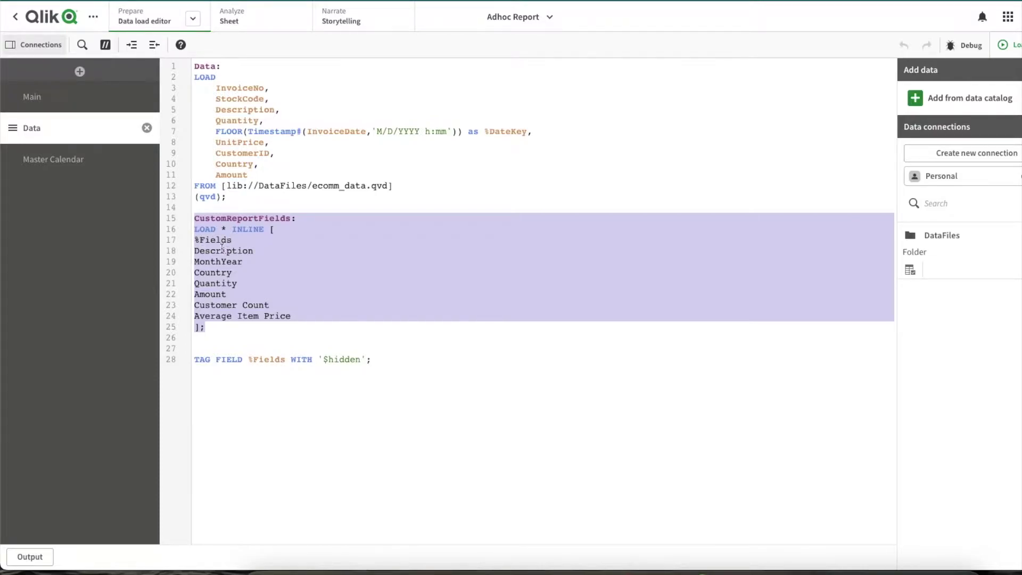
Highlight the inline table's field names and the TAG FIELD %Fields WITH '$hidden' line, then return to the sheet
left_click(197, 251)
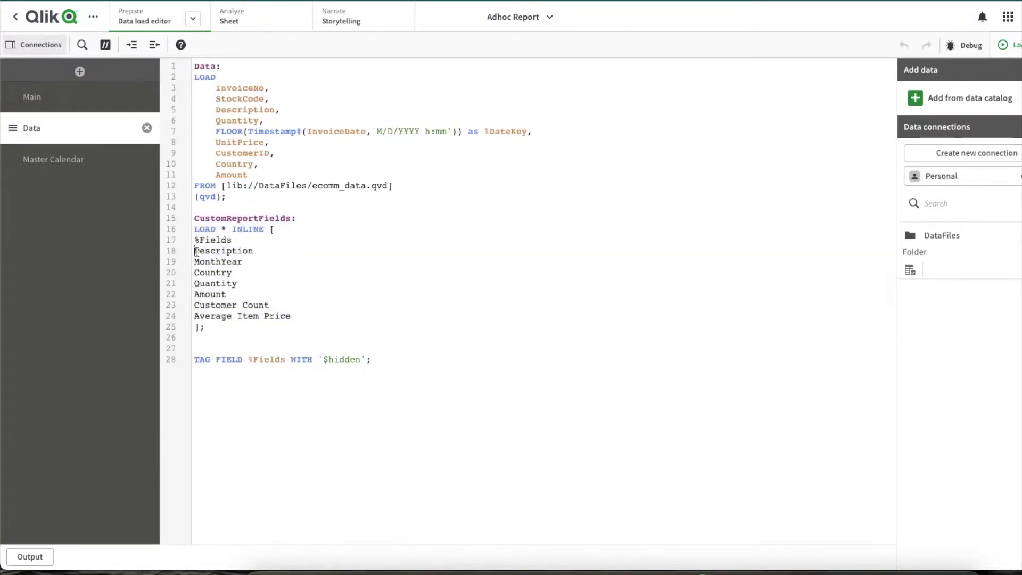
left_click_drag(197, 251, 294, 320)
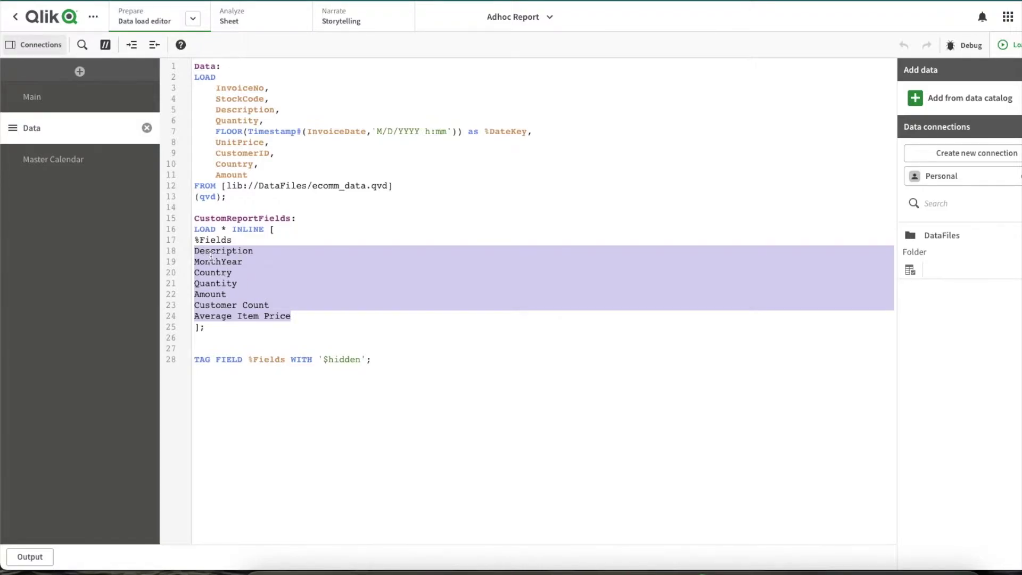
left_click(375, 360)
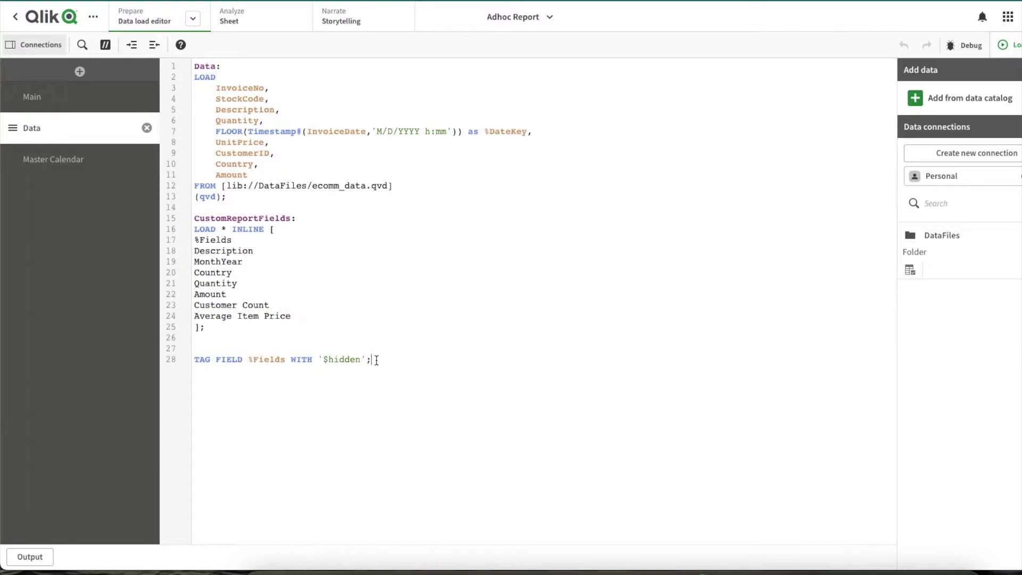
left_click_drag(376, 361, 192, 359)
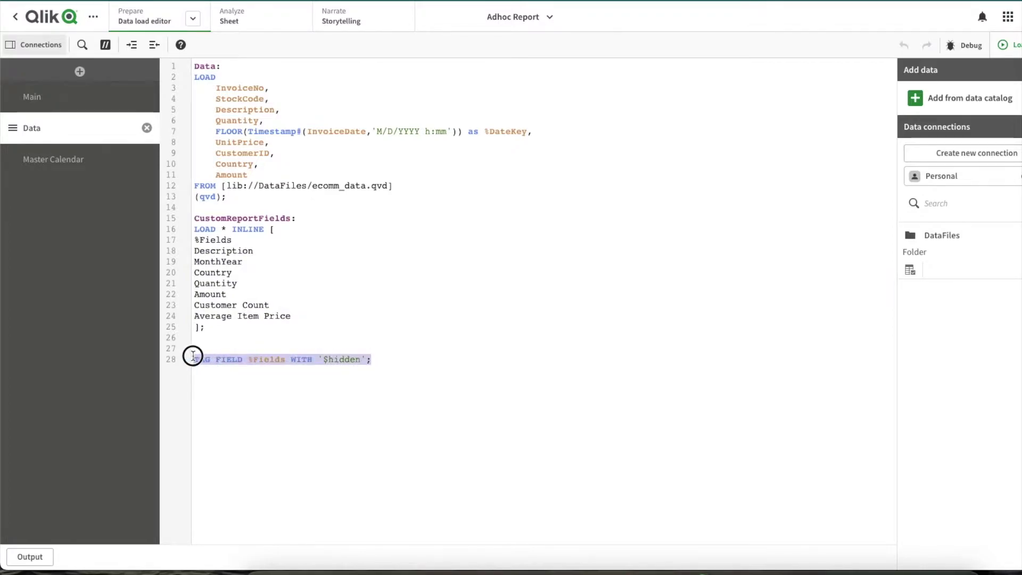
double_click(223, 239)
double_click(265, 360)
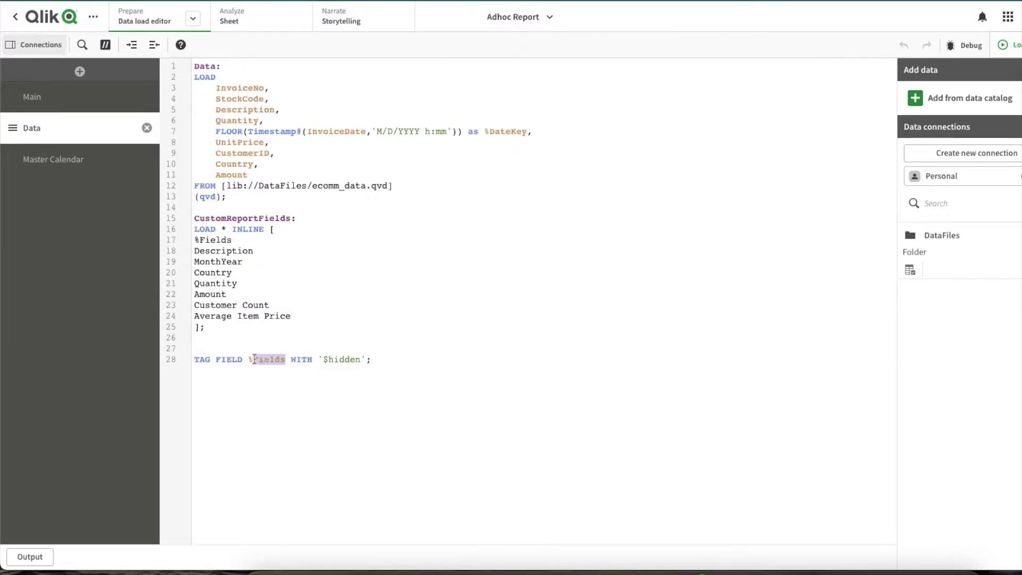
left_click(256, 29)
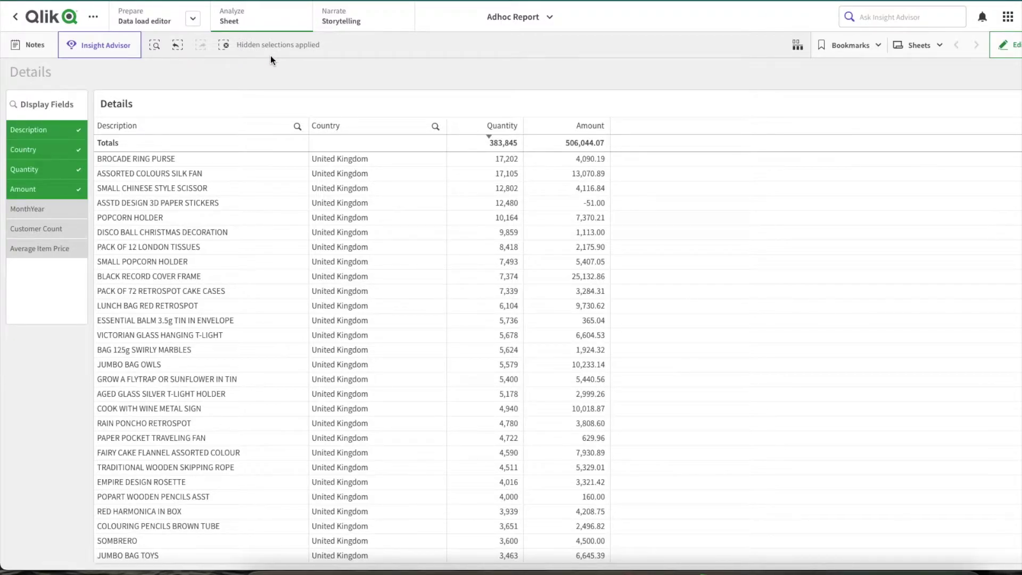
Glance back at the Data load editor, return to the Details sheet, and start editing it
left_click(155, 21)
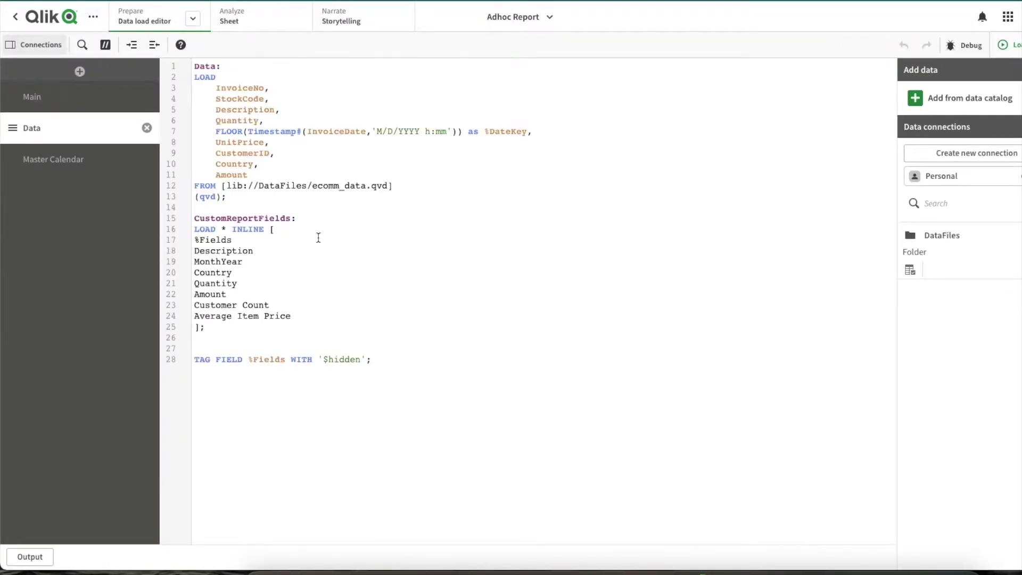
left_click(268, 17)
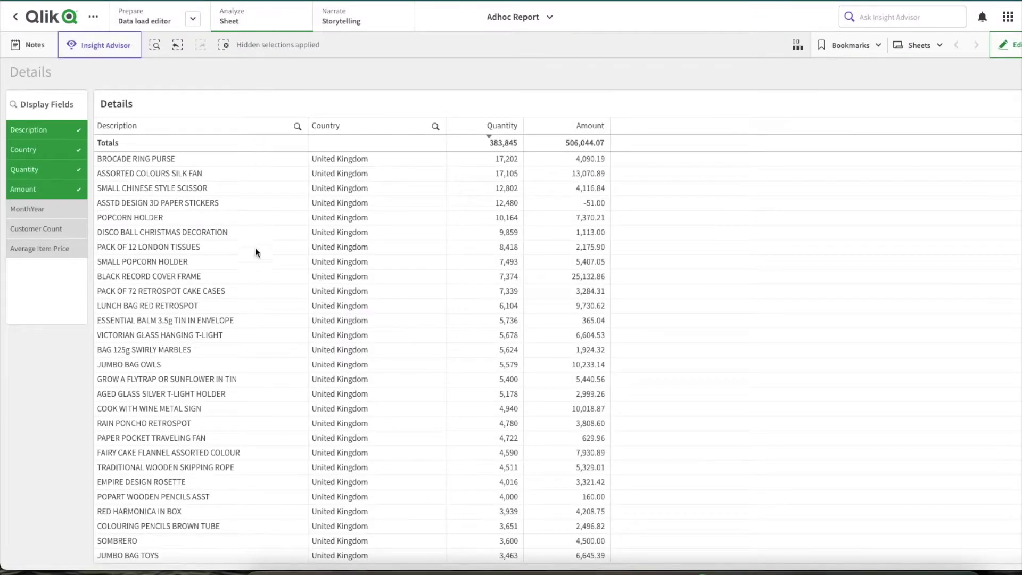
left_click(357, 80)
left_click(1005, 47)
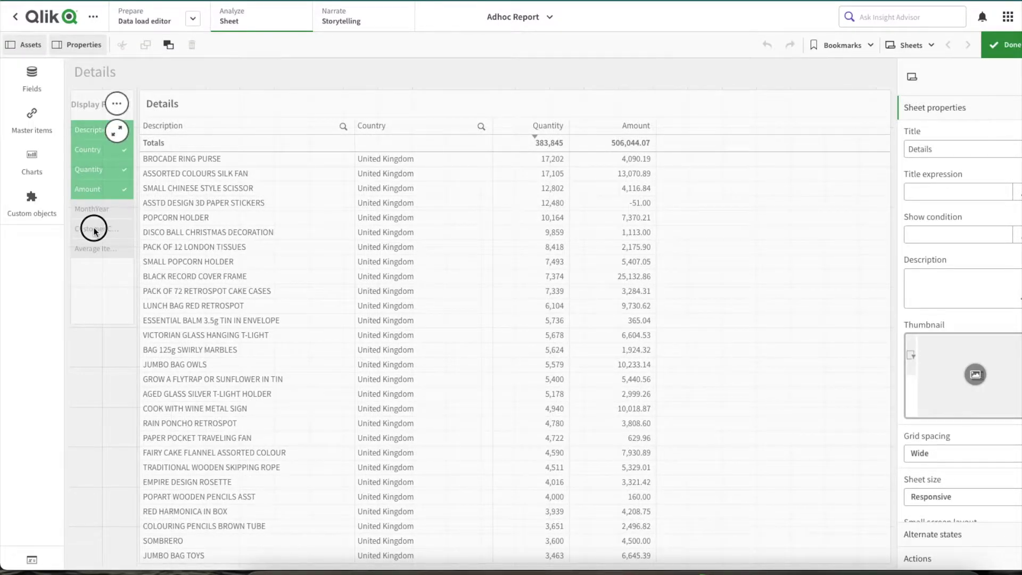
Inspect the Display Fields pane's dimension field expression =%Fields and apply it
left_click(91, 219)
left_click(917, 113)
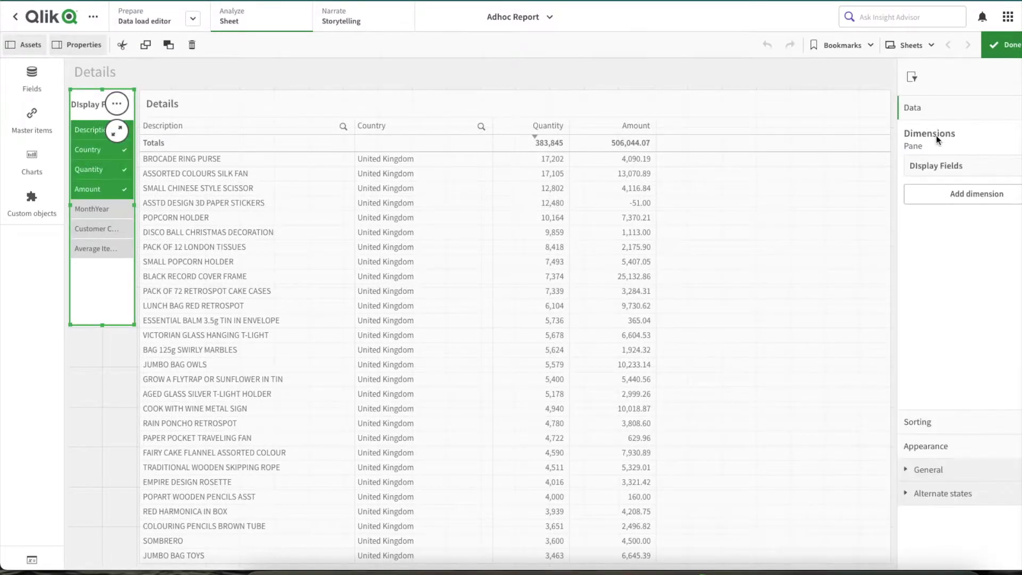
left_click(940, 168)
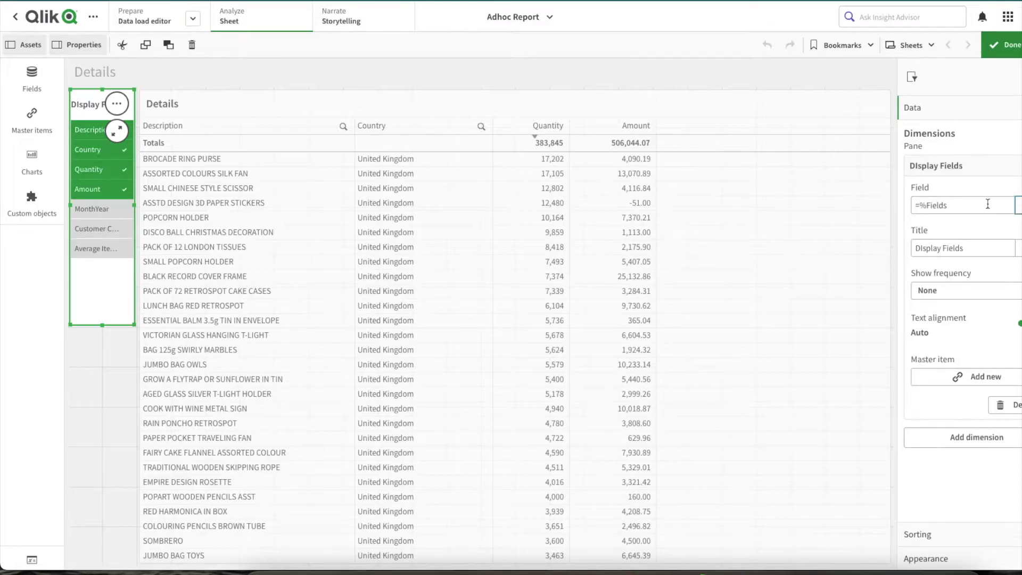
left_click(1018, 205)
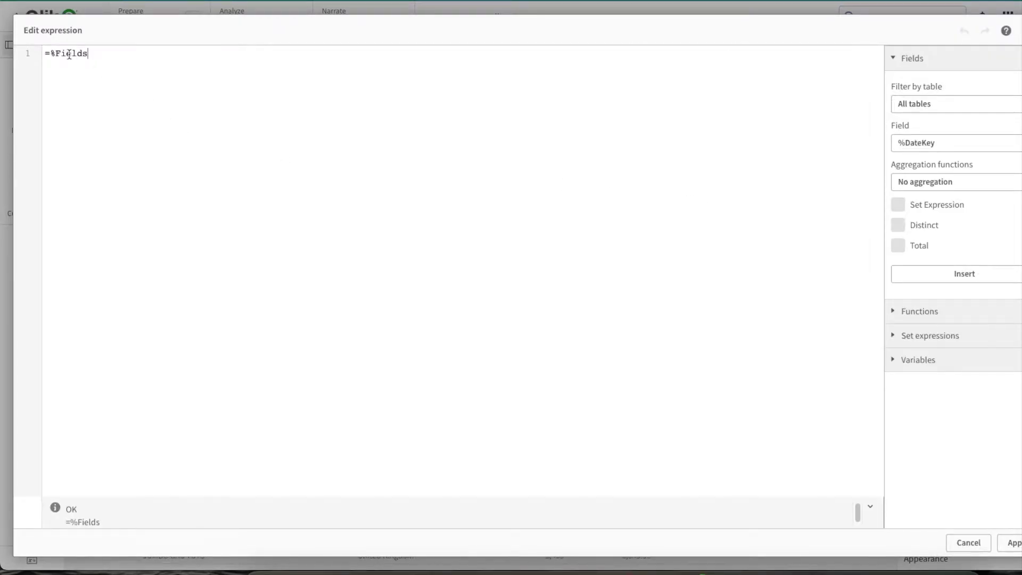
left_click_drag(50, 53, 95, 53)
left_click(1009, 542)
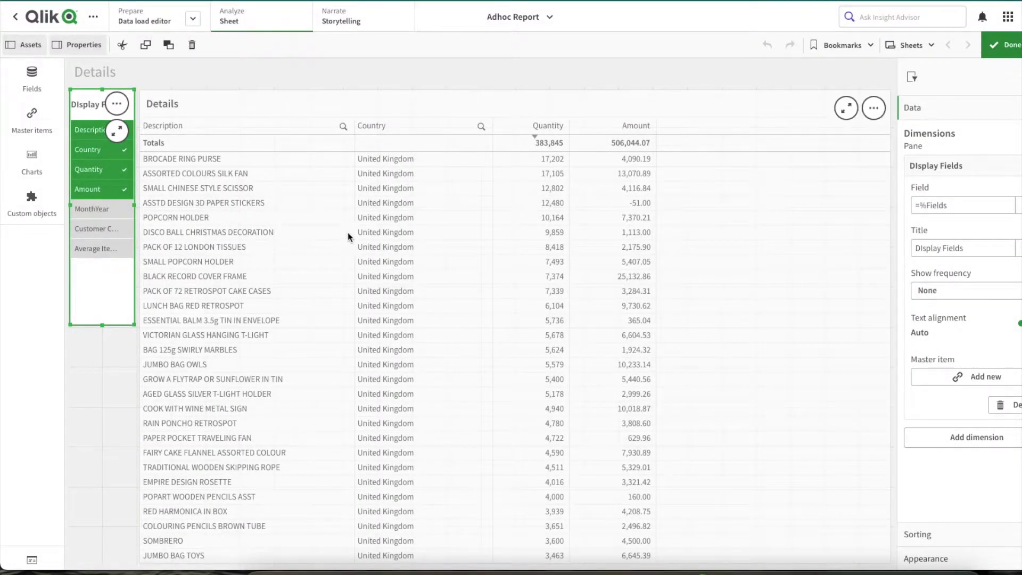
Review the Description column's show condition WILDMATCH('$(vDisplayFields)','*Description*'), cancelling without changes
left_click(362, 205)
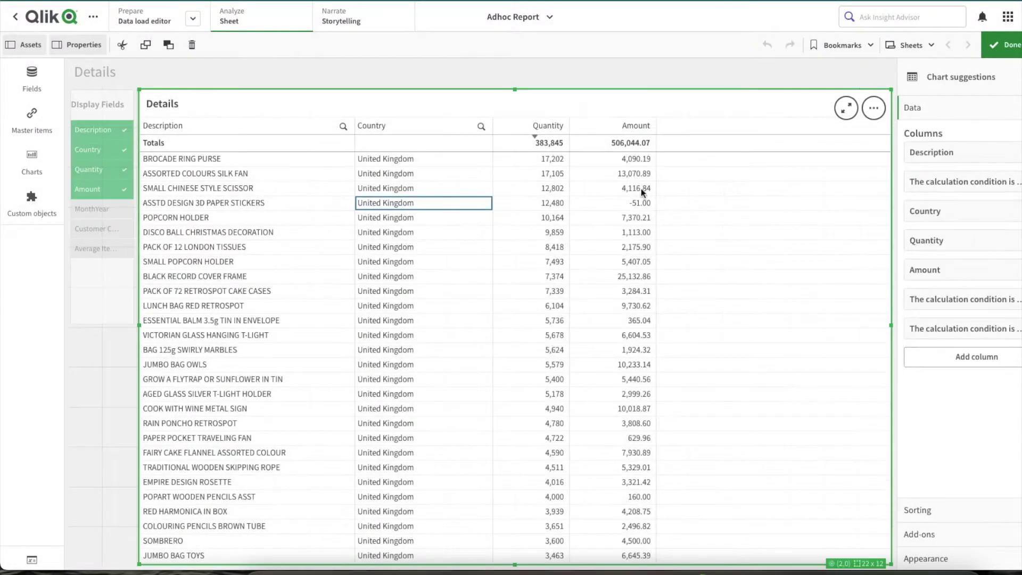
left_click(979, 154)
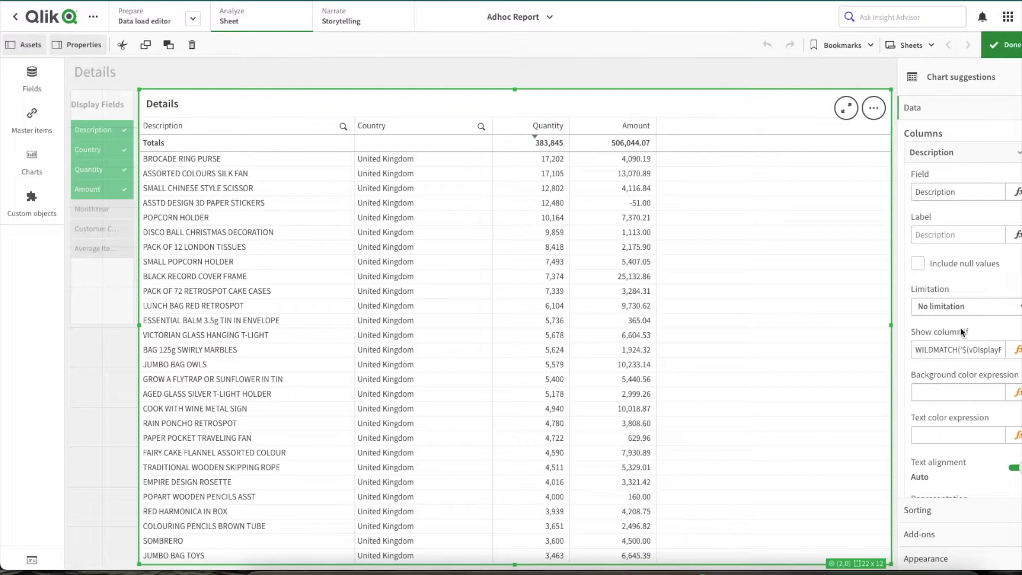
left_click(1015, 349)
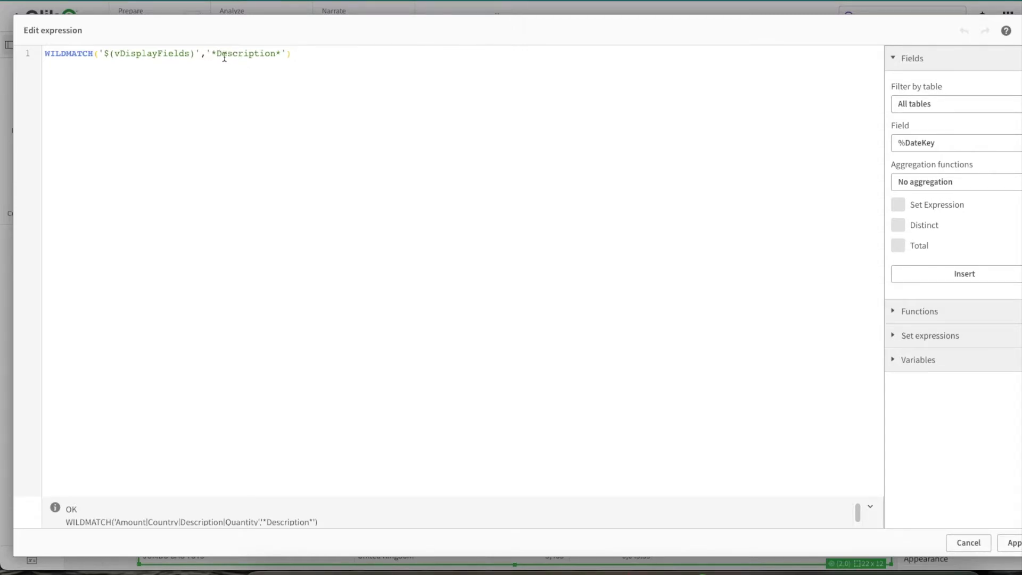
left_click(968, 542)
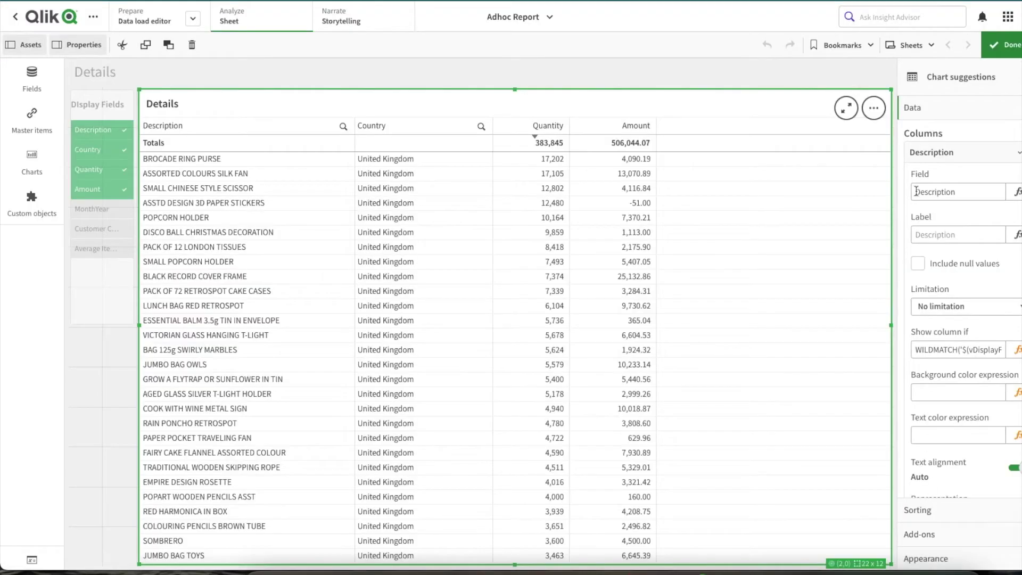
left_click(1016, 349)
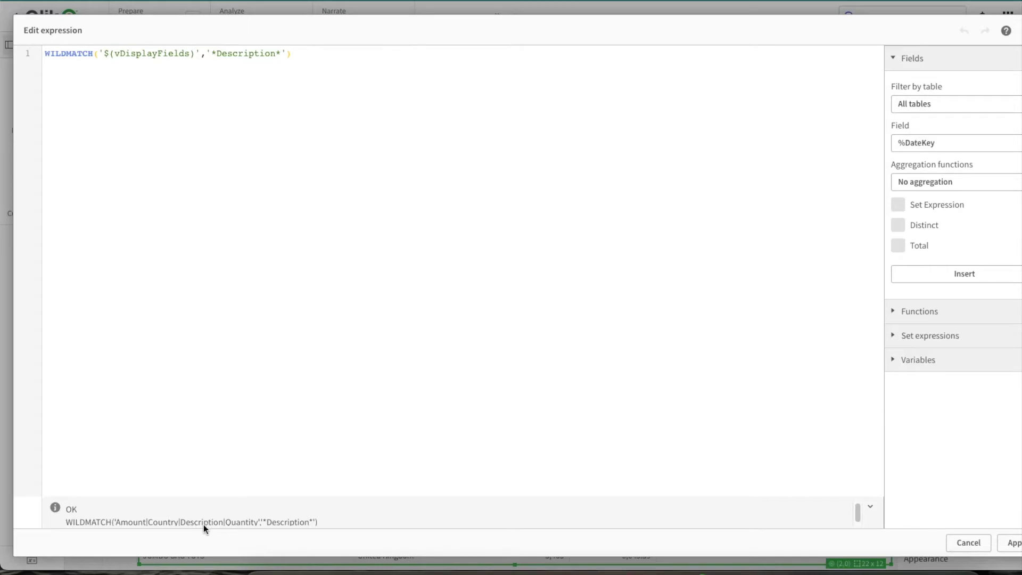
left_click(978, 543)
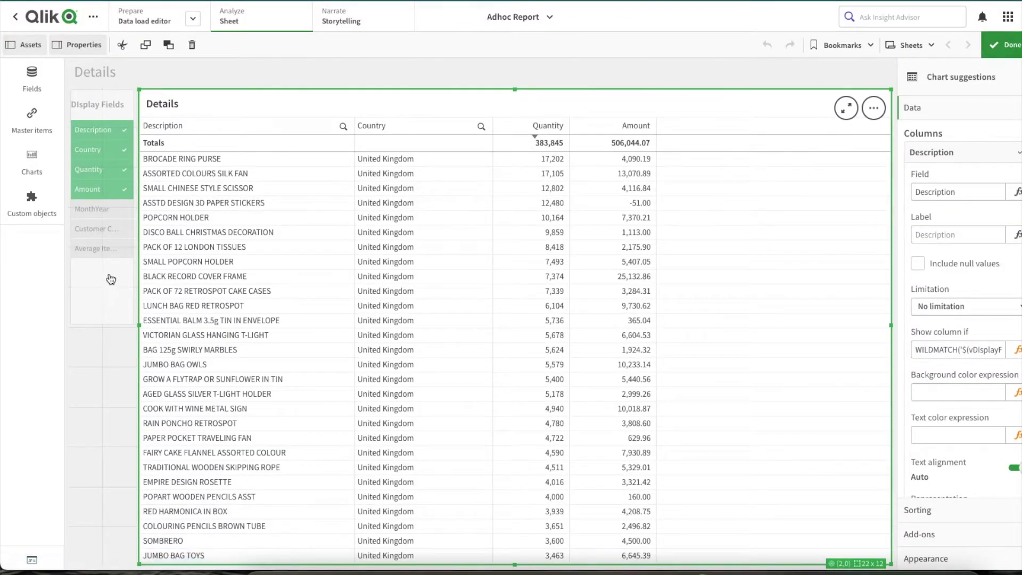
Leave edit mode and deselect Description in Display Fields, confirming the selection
left_click(1004, 45)
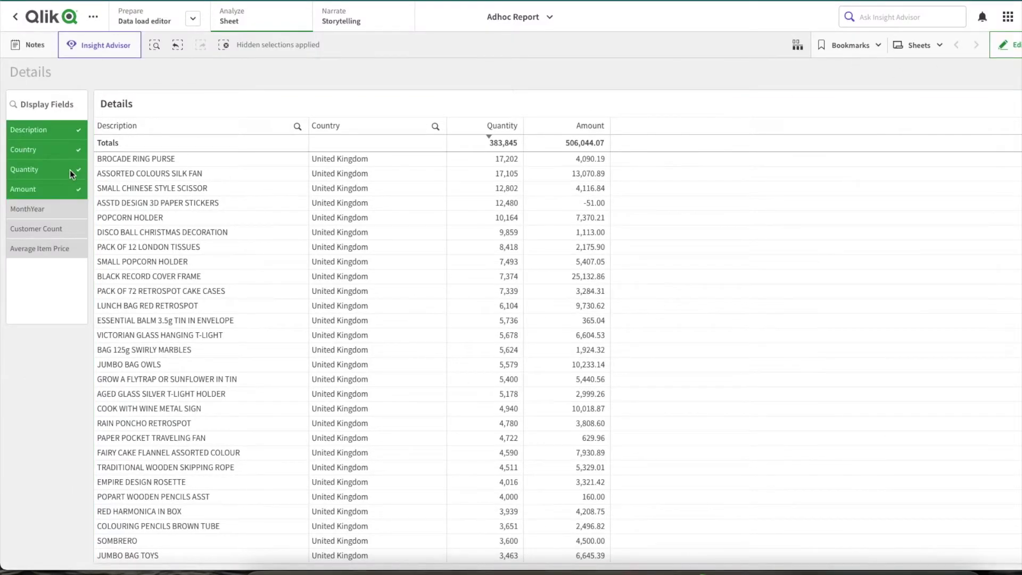
left_click(32, 133)
left_click(375, 74)
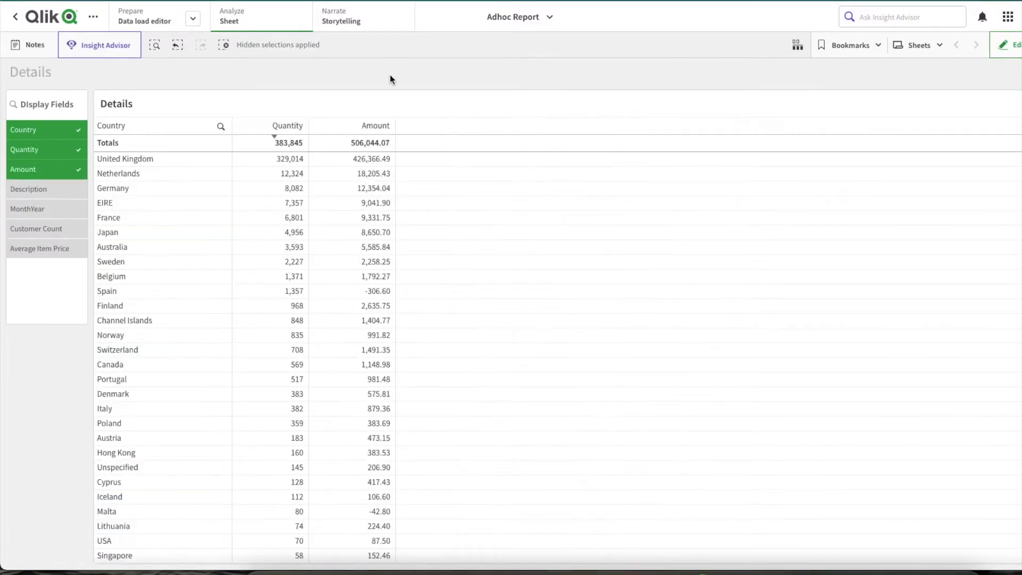
Re-enter sheet editing and recheck the Description column's show condition, cancelling without changes
left_click(1003, 45)
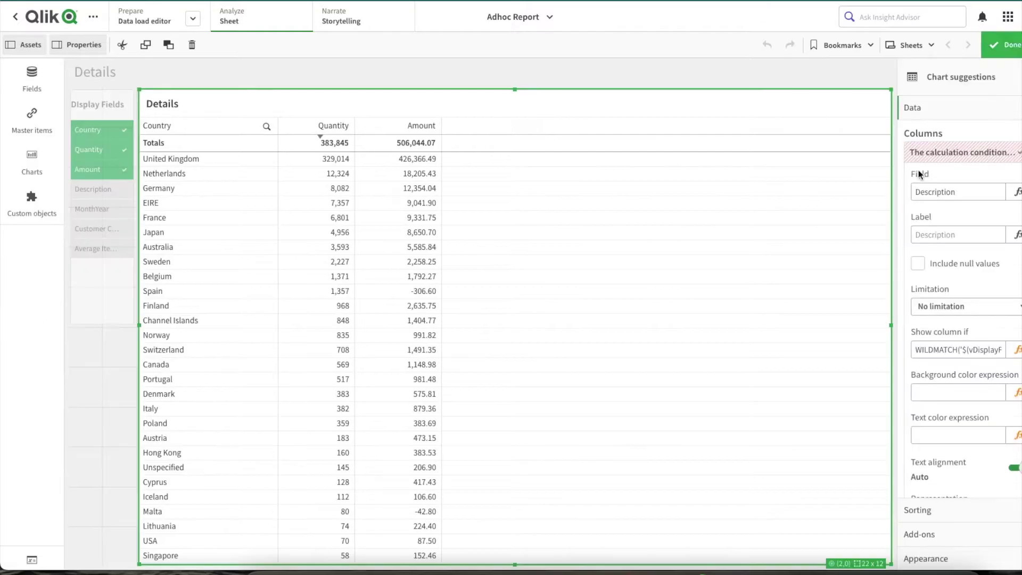
left_click(1016, 350)
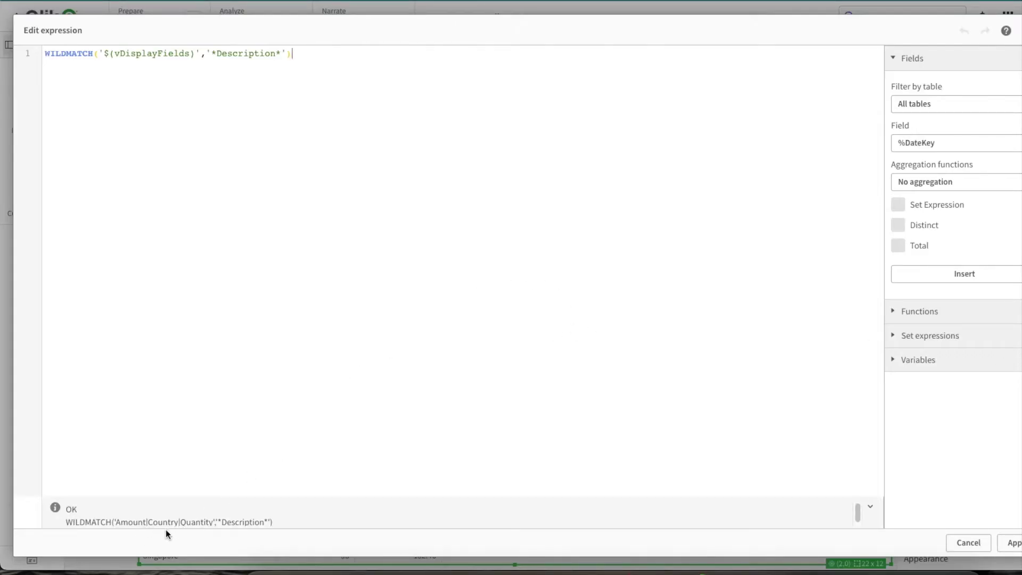
left_click(968, 543)
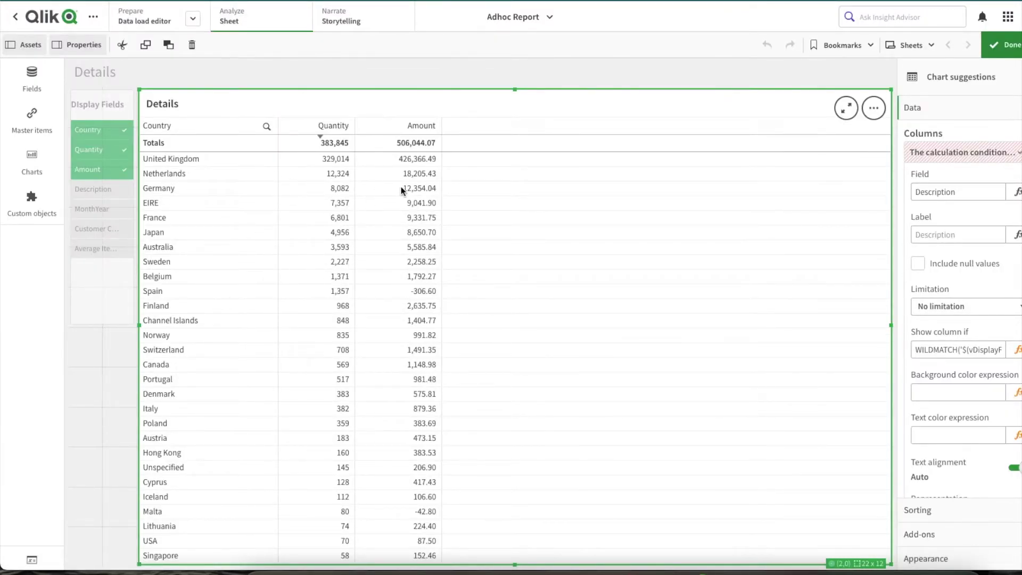
Check the Country column's '*Country*' show condition, then bring up the app's variables list
left_click(931, 154)
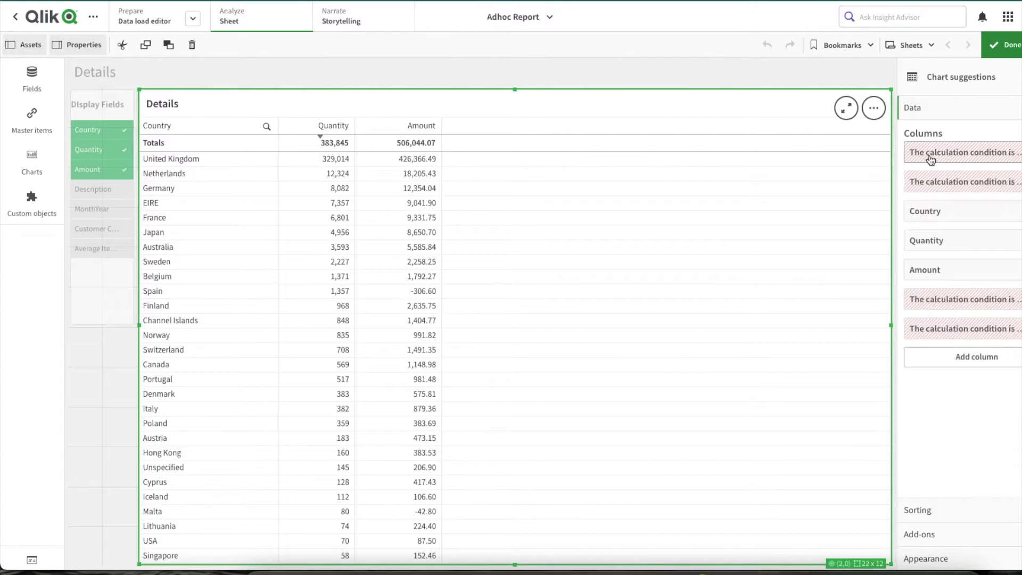
left_click(933, 218)
left_click(1017, 408)
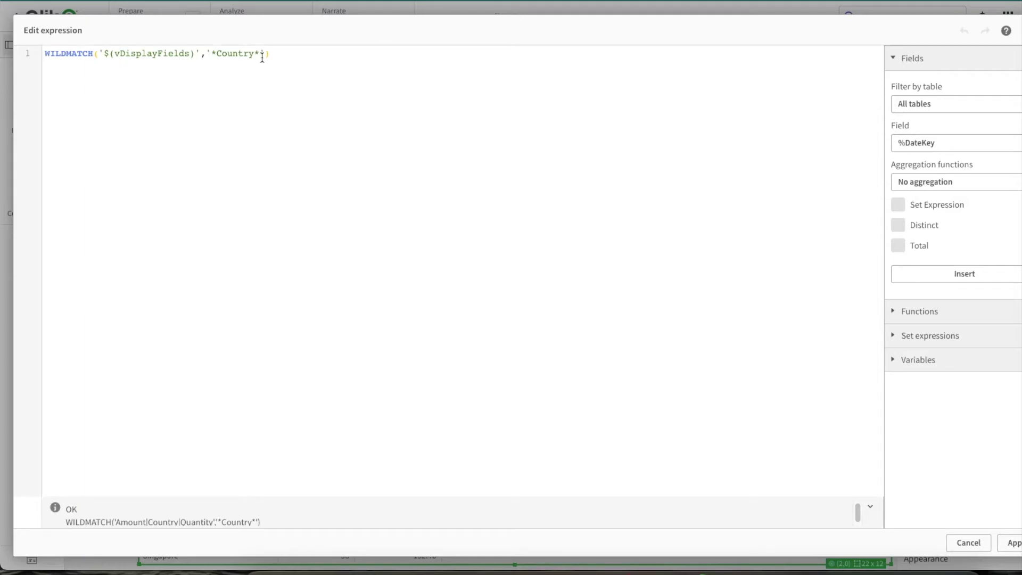
double_click(223, 57)
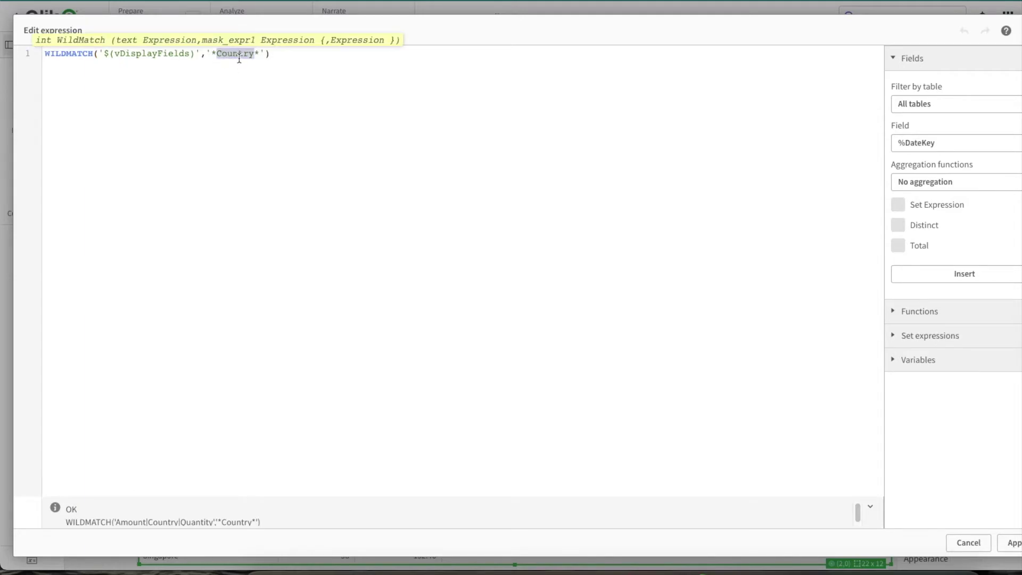
left_click(966, 543)
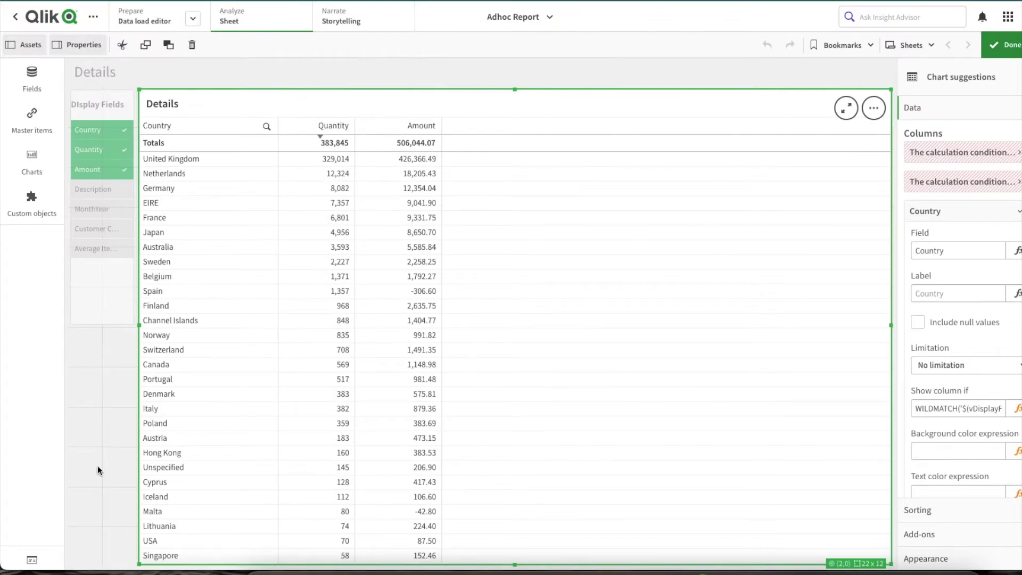
left_click(40, 556)
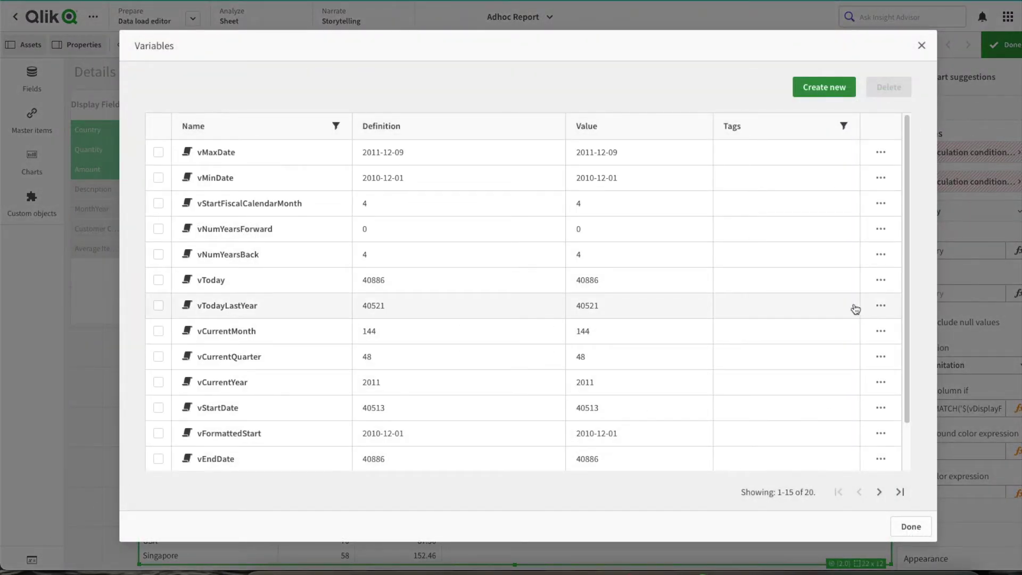
Find vDisplayFields on the next page holding Amount|Country|Quantity, then close the variables list
left_click(879, 491)
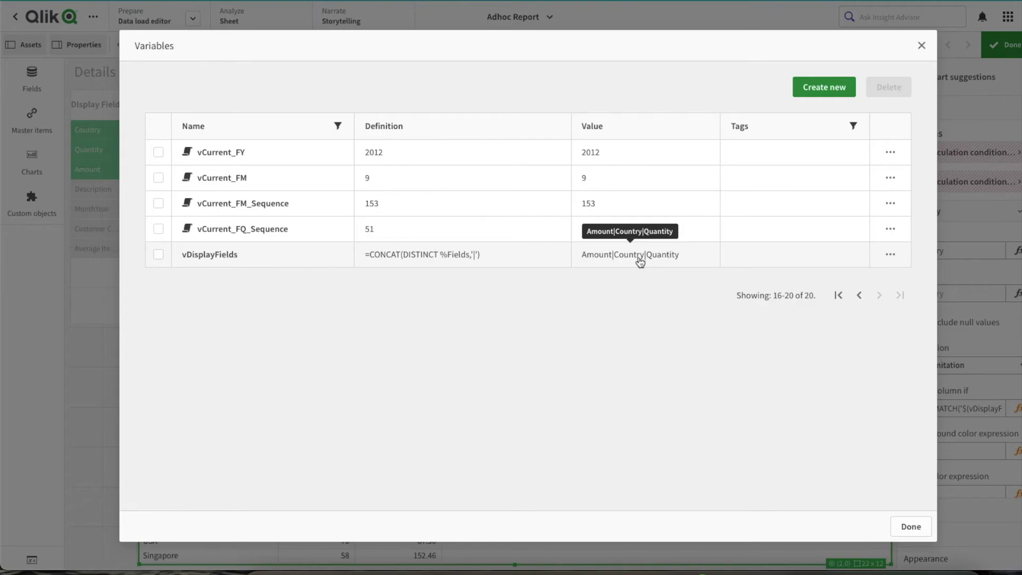
left_click(911, 526)
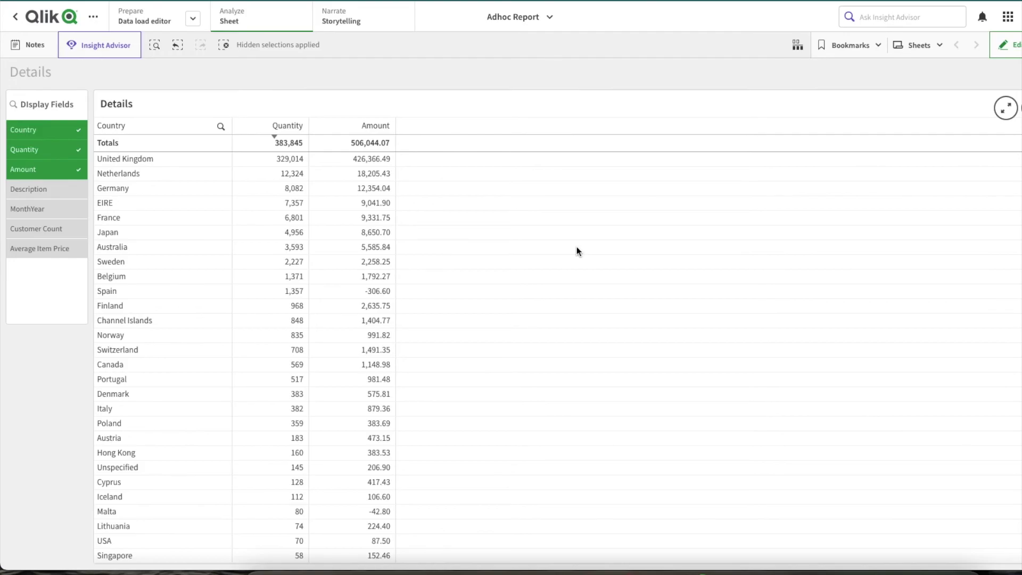
Reselect Description in Display Fields and confirm, restoring the Description column
left_click(34, 189)
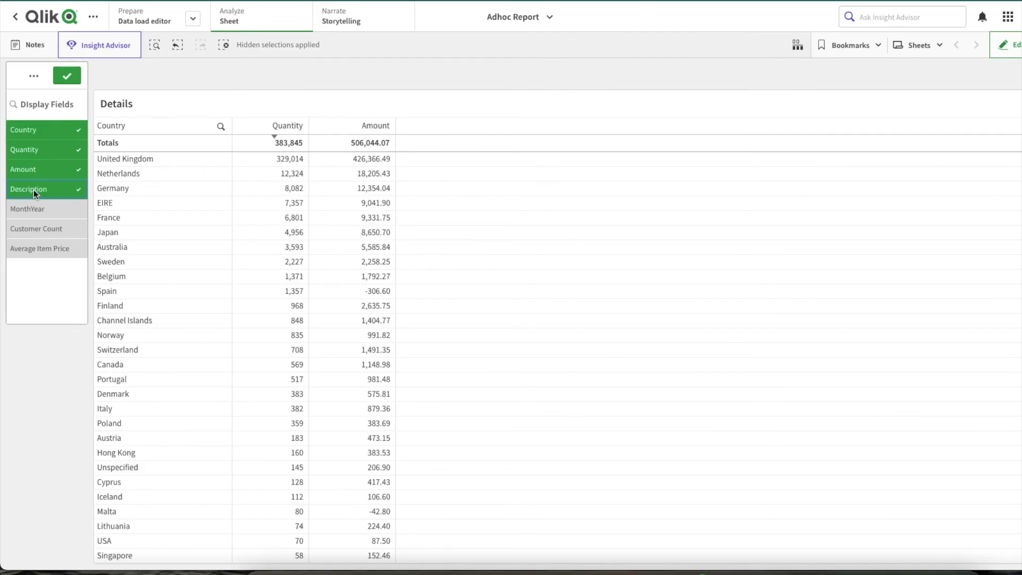
left_click(325, 71)
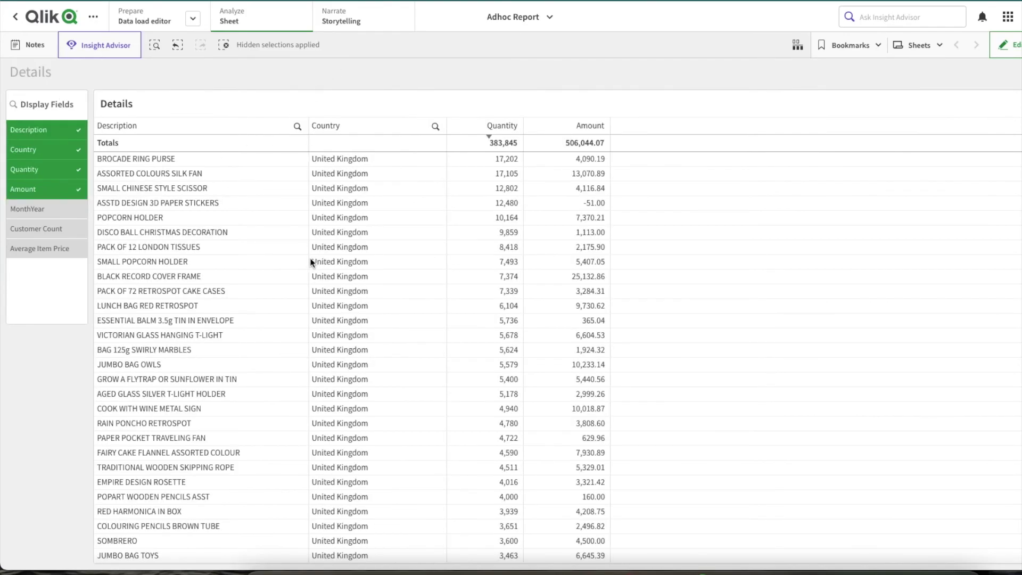